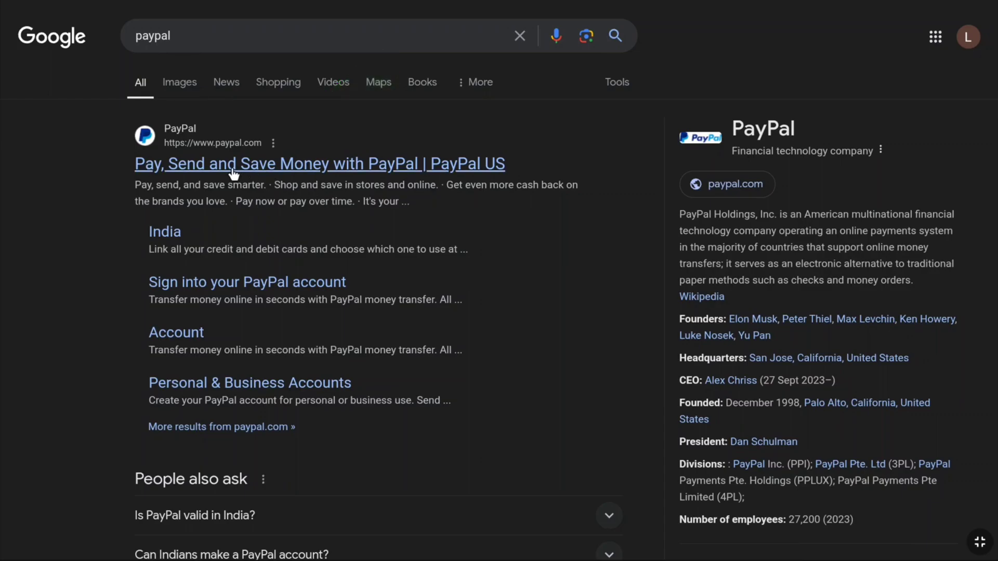
# From PayPal's sign-in page, start a forgotten-password recovery and submit the account email
pyautogui.click(231, 166)
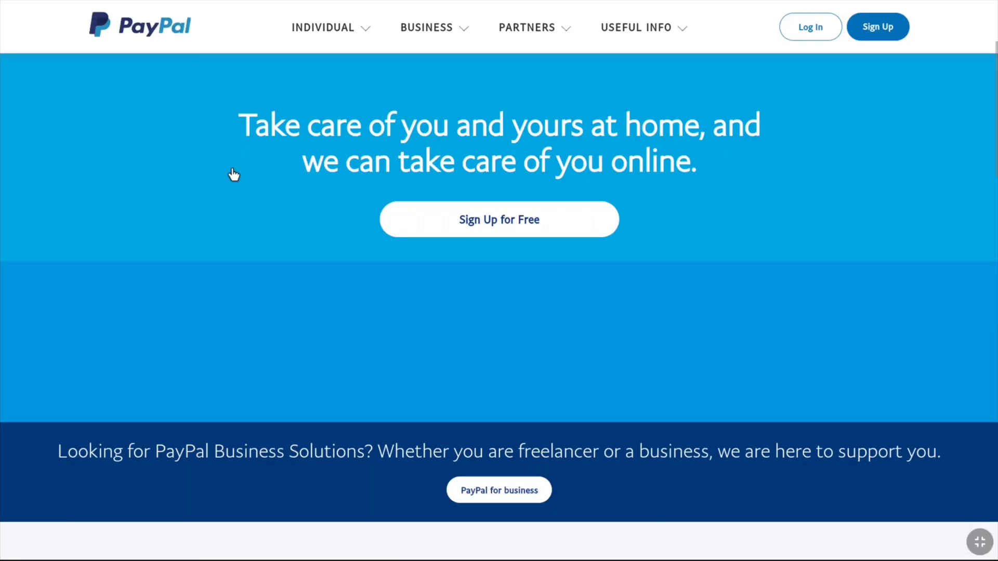
pyautogui.click(811, 30)
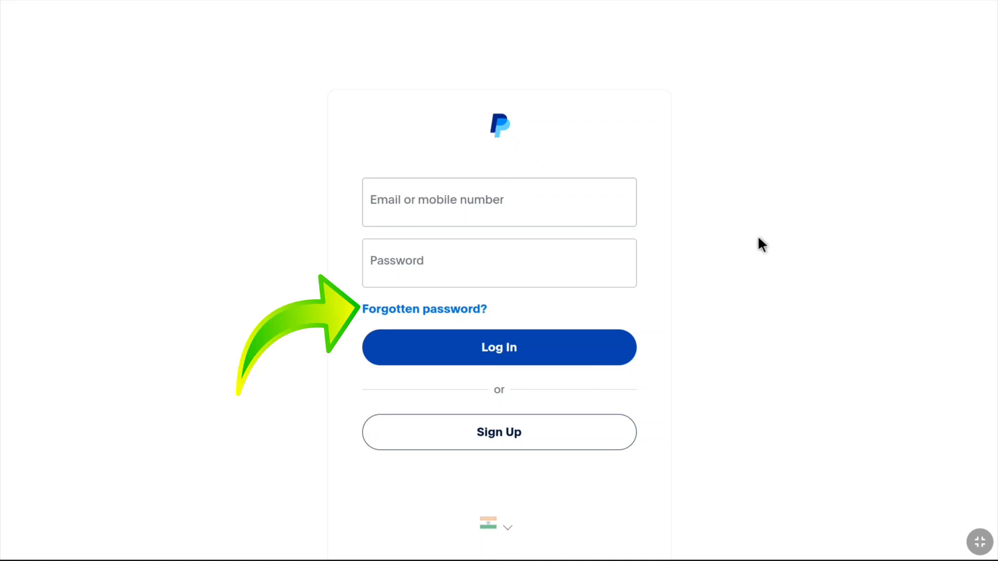
pyautogui.click(446, 312)
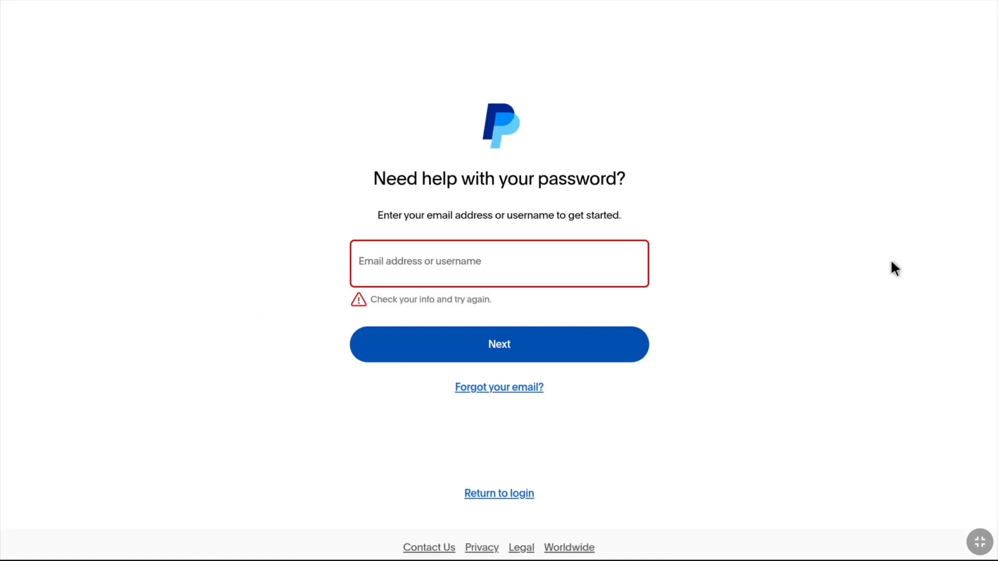
pyautogui.click(499, 260)
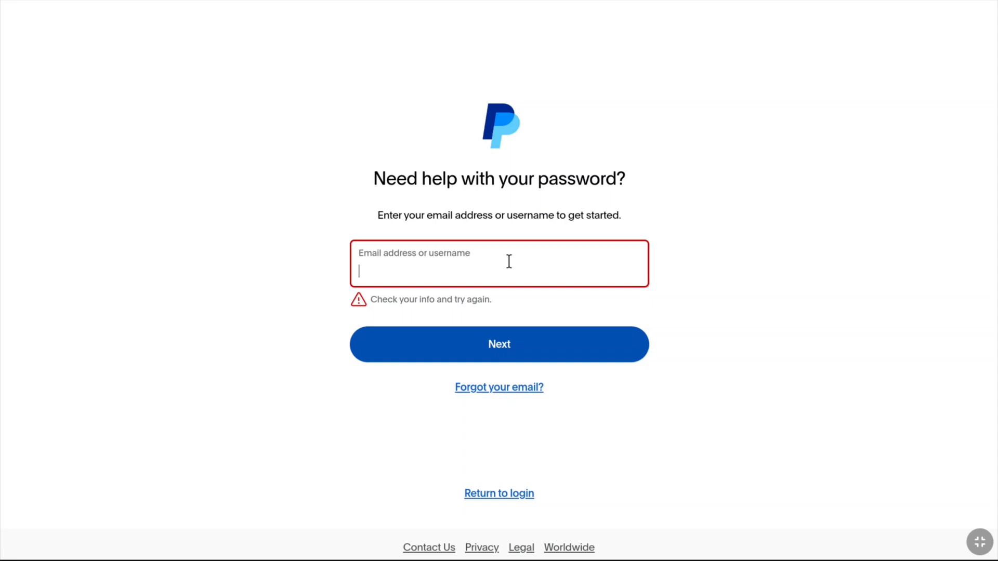
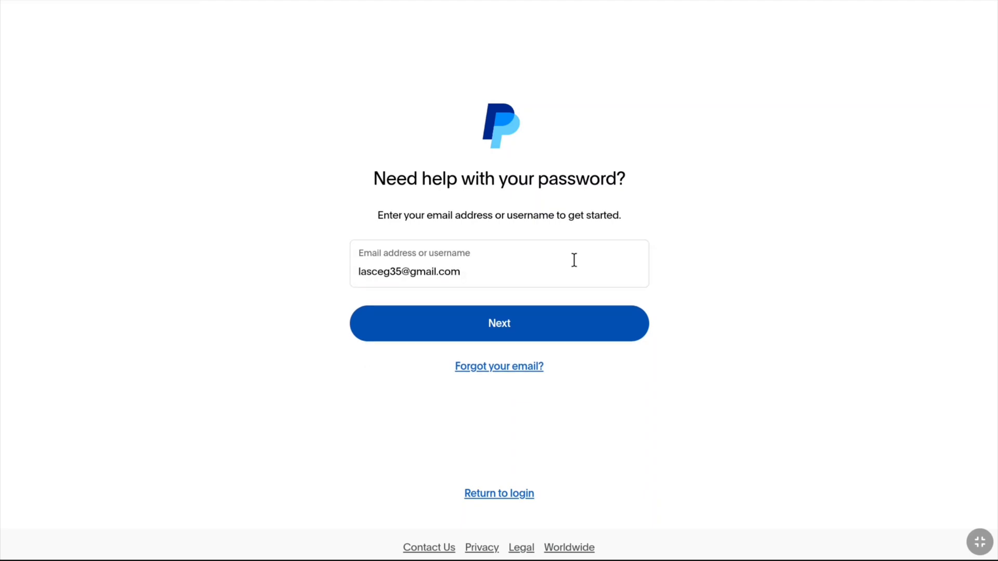
pyautogui.click(511, 328)
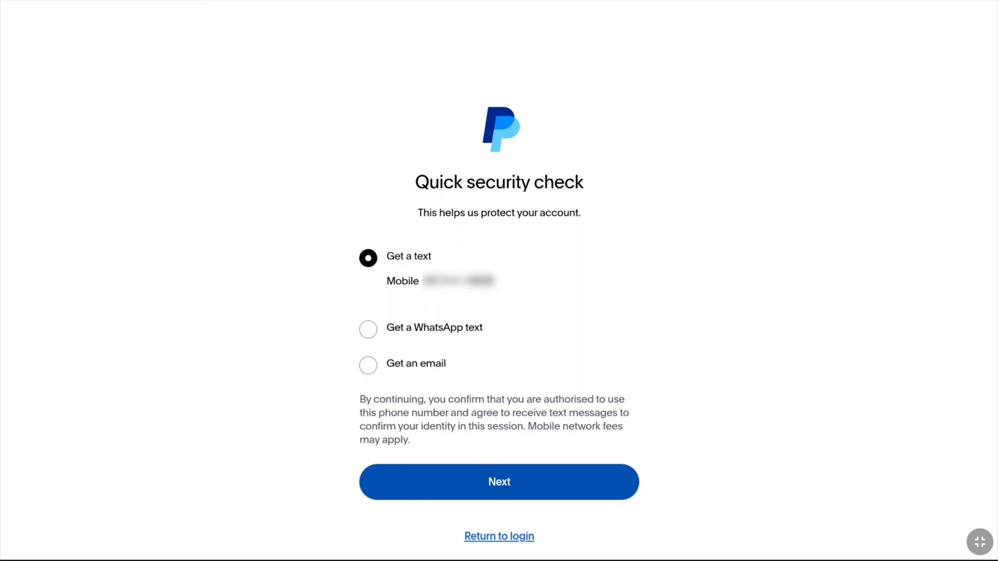
pyautogui.scroll(-1, 517, 316)
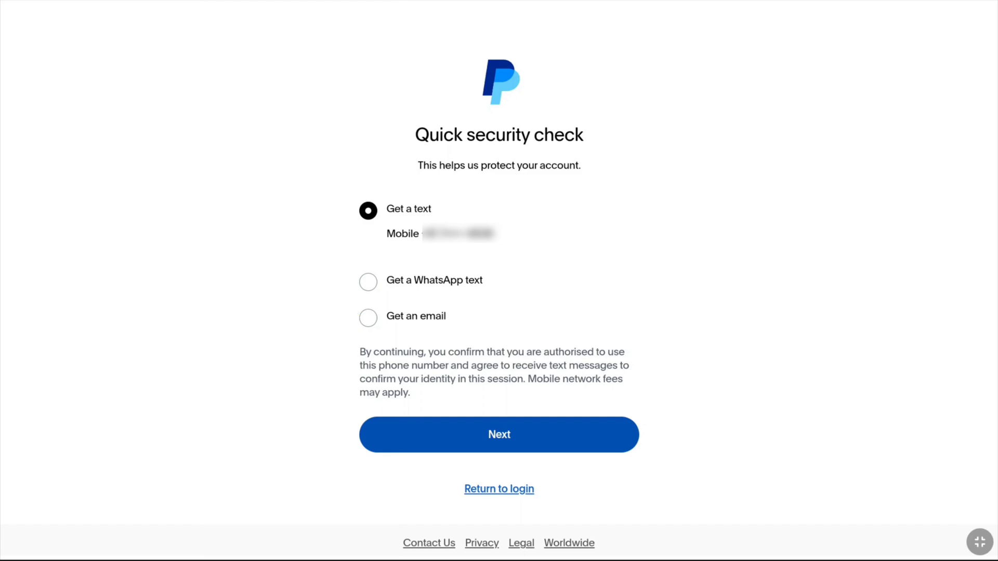
# Request the security code by text message and submit the six-digit code
pyautogui.click(491, 447)
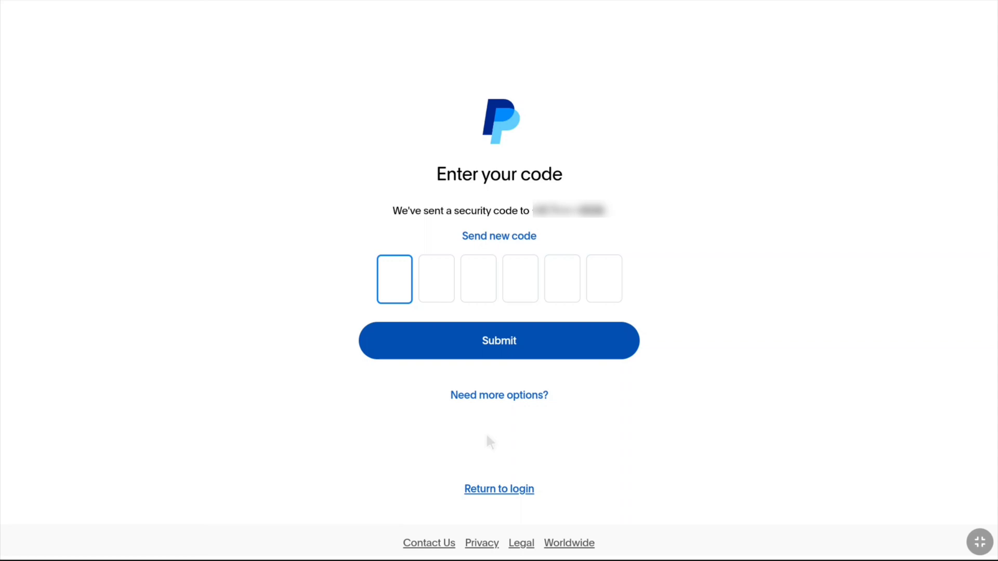
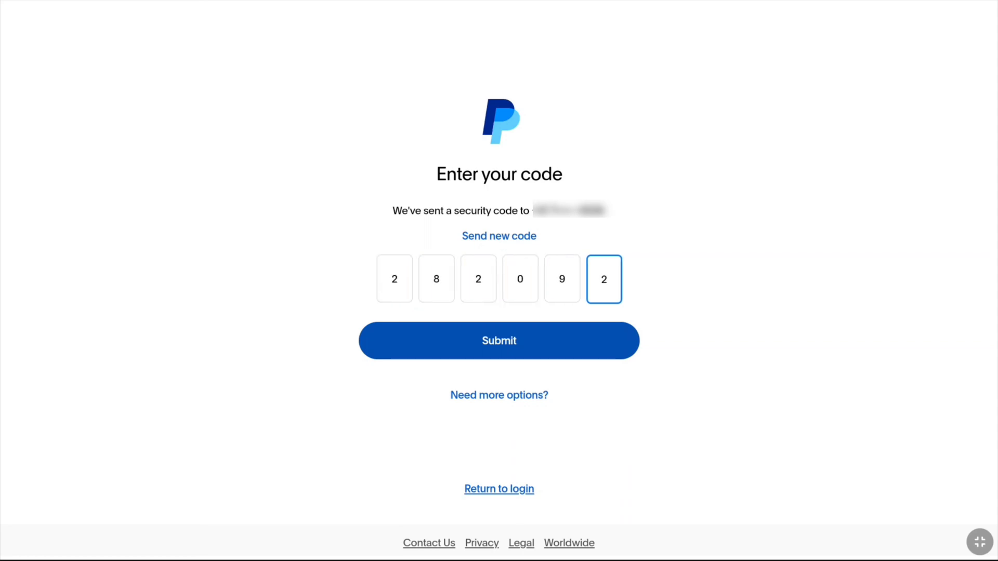
pyautogui.click(484, 344)
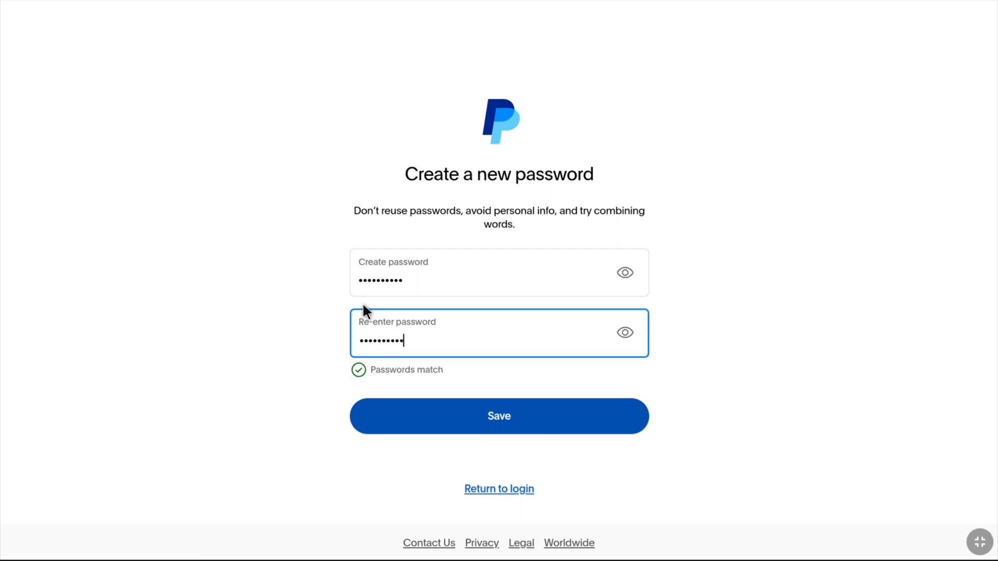
# Save the new matching password and wait for the account dashboard to load
pyautogui.click(495, 413)
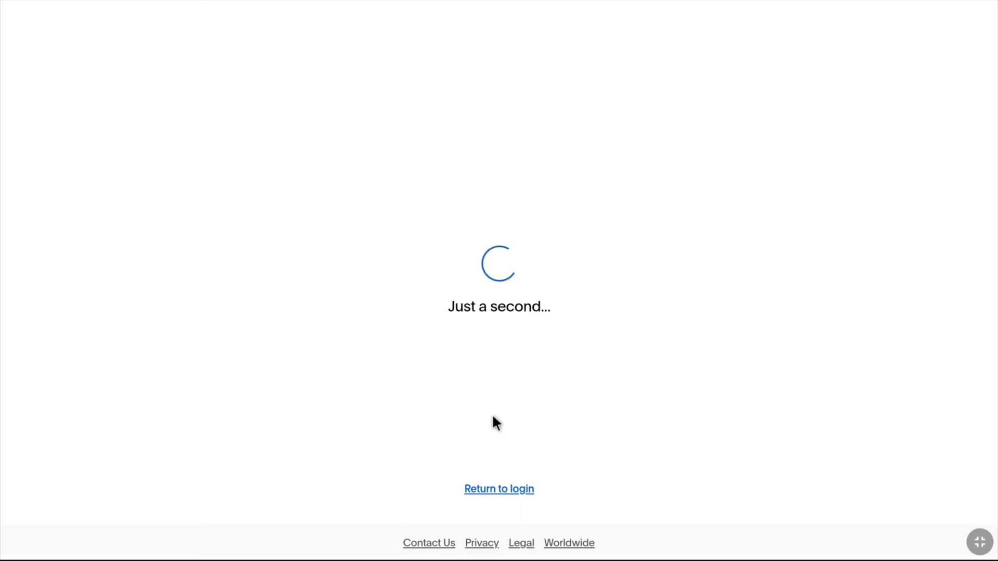